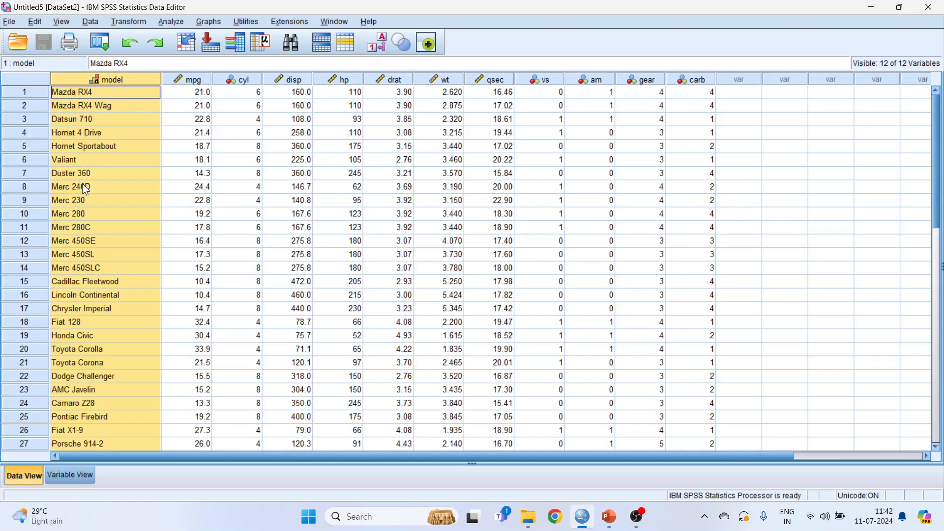
Examine the car data column by column, from mpg through vs, to see what each variable contains
{"action": "left_click", "coordinate": [269, 146]}
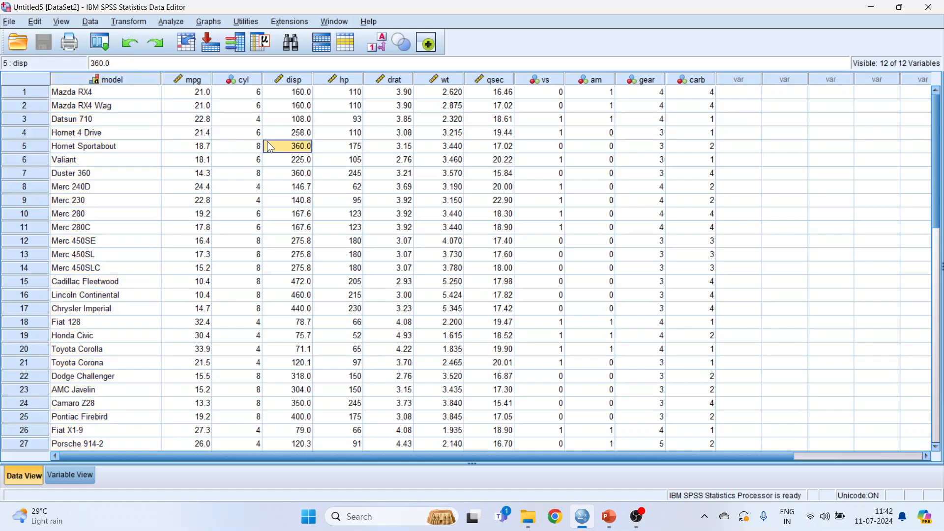
{"action": "left_click", "coordinate": [200, 81]}
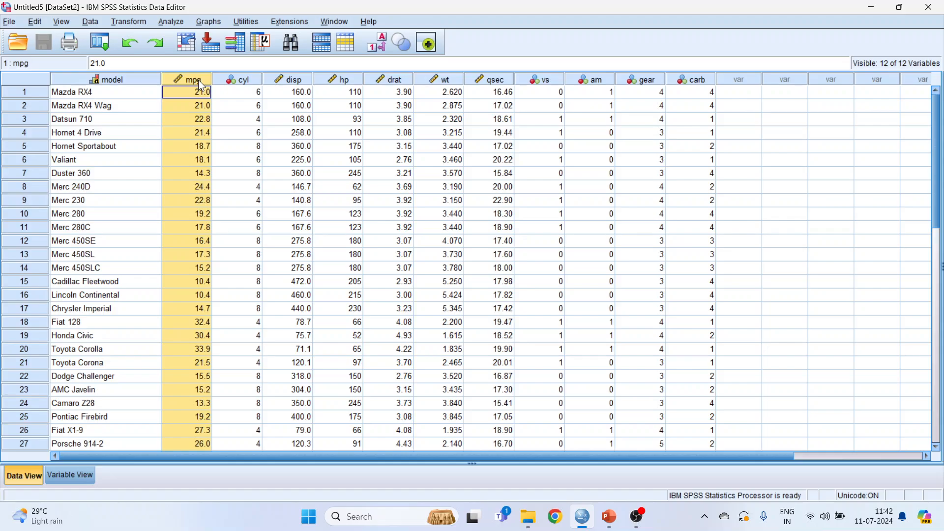
{"action": "left_click", "coordinate": [239, 82]}
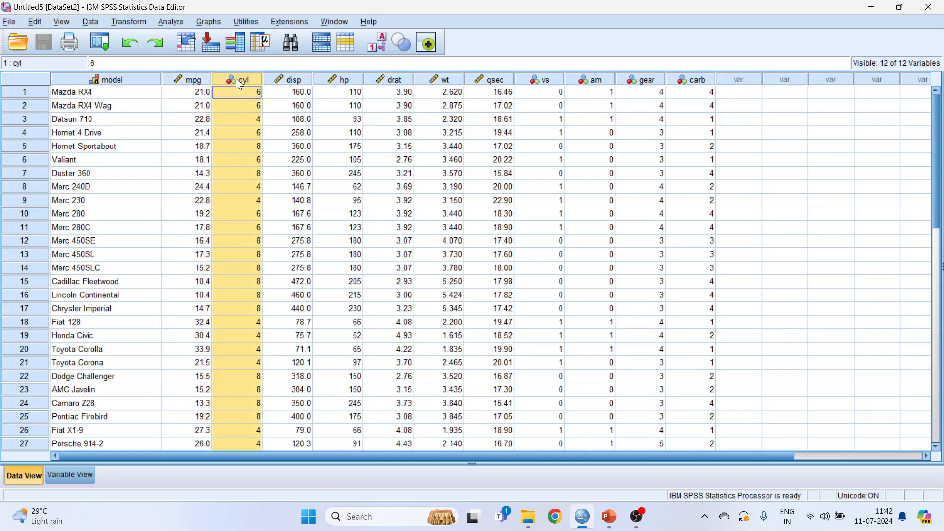
{"action": "left_click", "coordinate": [297, 83]}
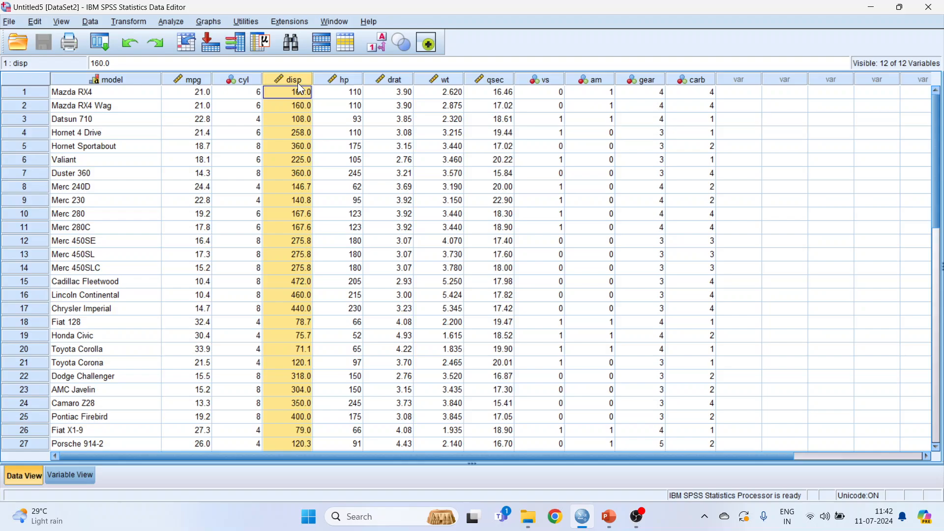
{"action": "left_click", "coordinate": [352, 82]}
{"action": "left_click", "coordinate": [404, 80]}
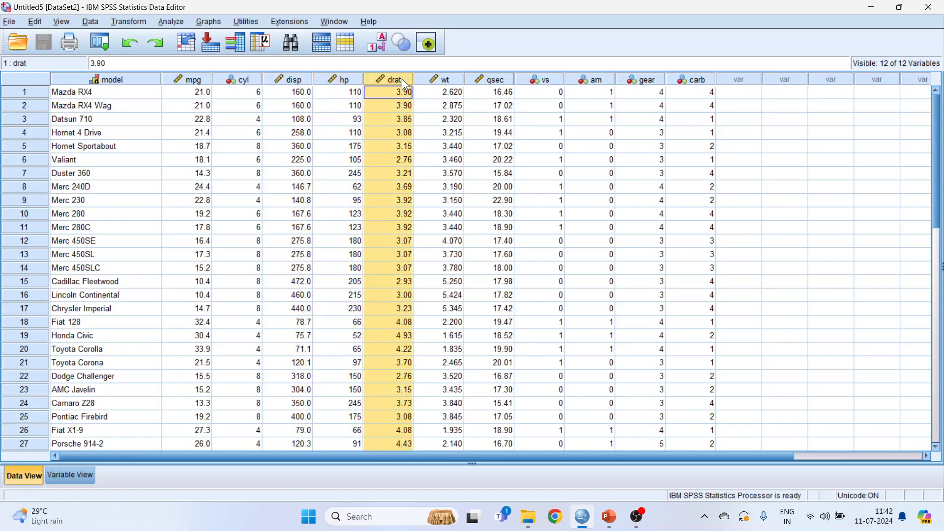
{"action": "left_click", "coordinate": [456, 80]}
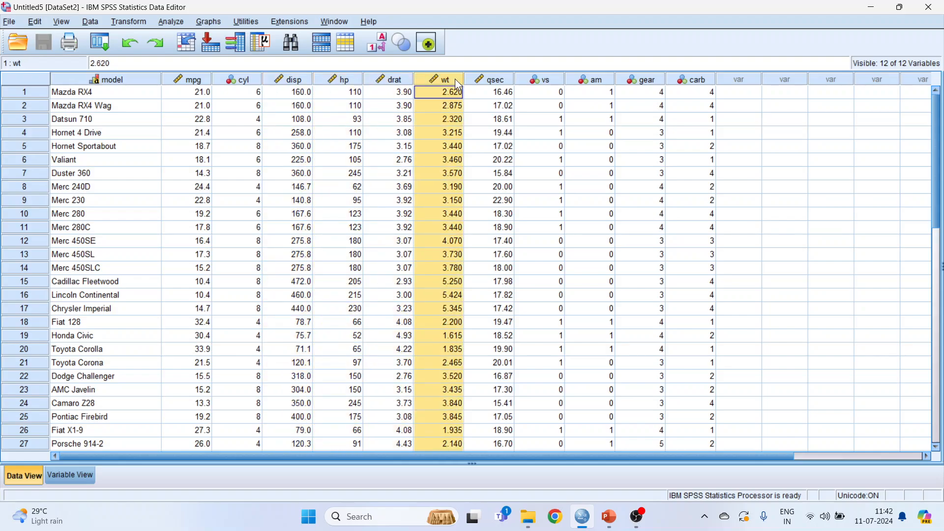
{"action": "left_click", "coordinate": [494, 83]}
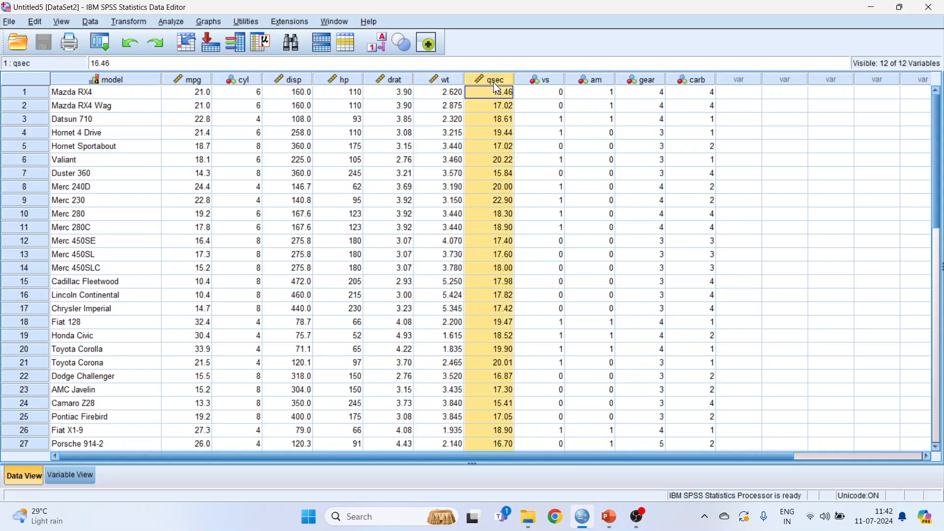
{"action": "left_click", "coordinate": [541, 81]}
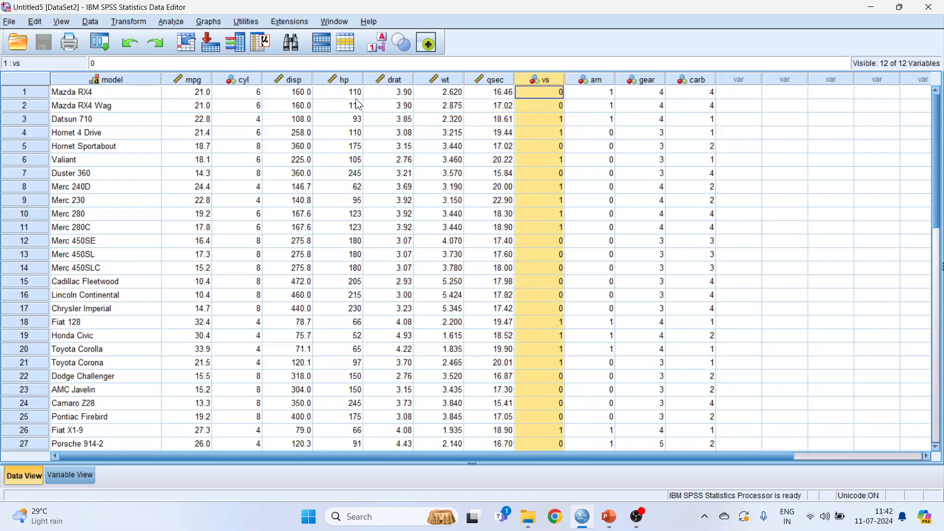
Compare the value labels of the vs and am variables with their numeric codes, leaving the numeric codes displayed
{"action": "left_click", "coordinate": [379, 49]}
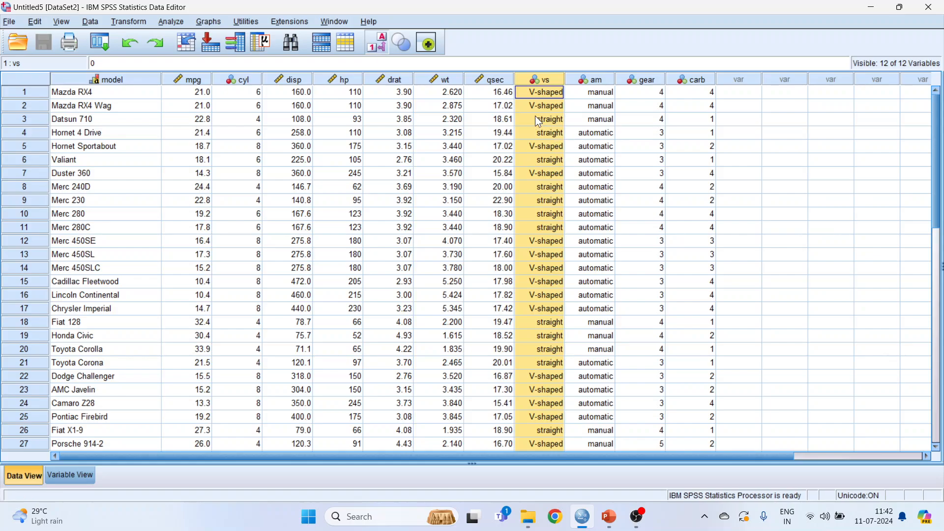
{"action": "left_click", "coordinate": [379, 44]}
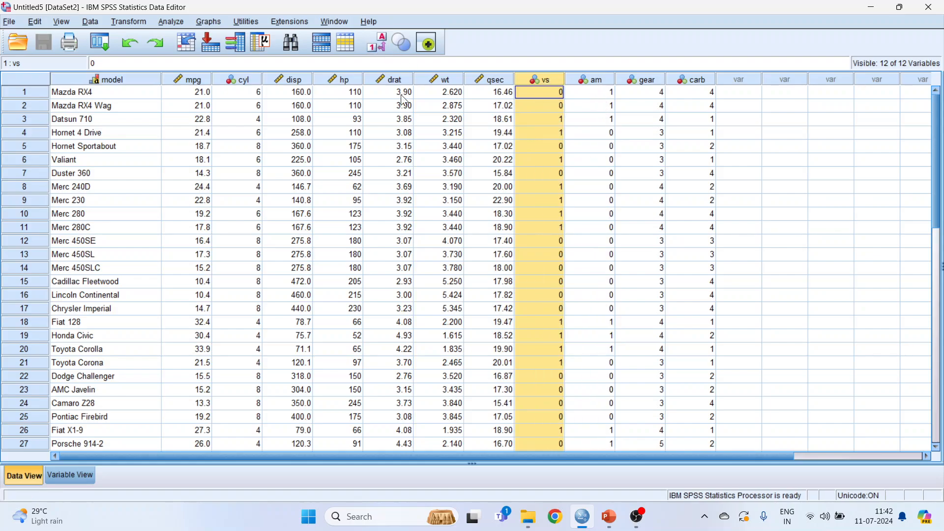
{"action": "left_click", "coordinate": [378, 45]}
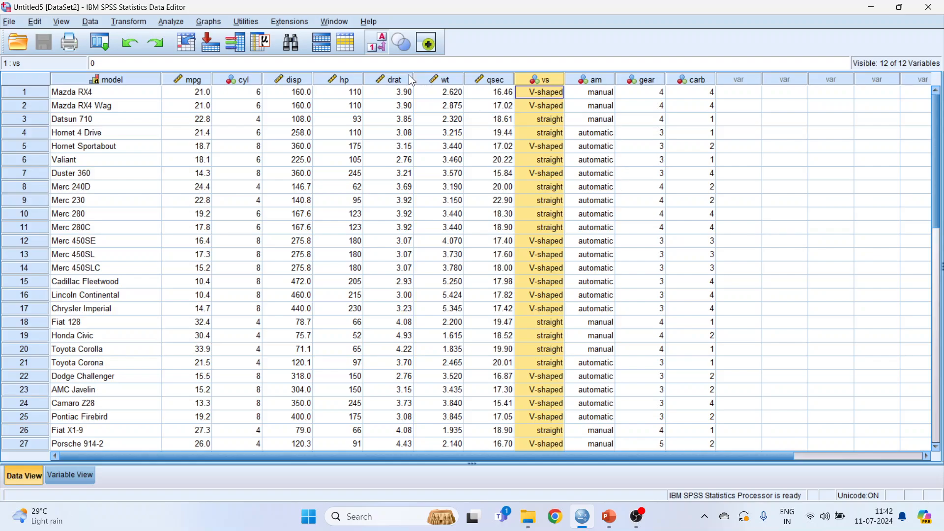
{"action": "left_click", "coordinate": [377, 45]}
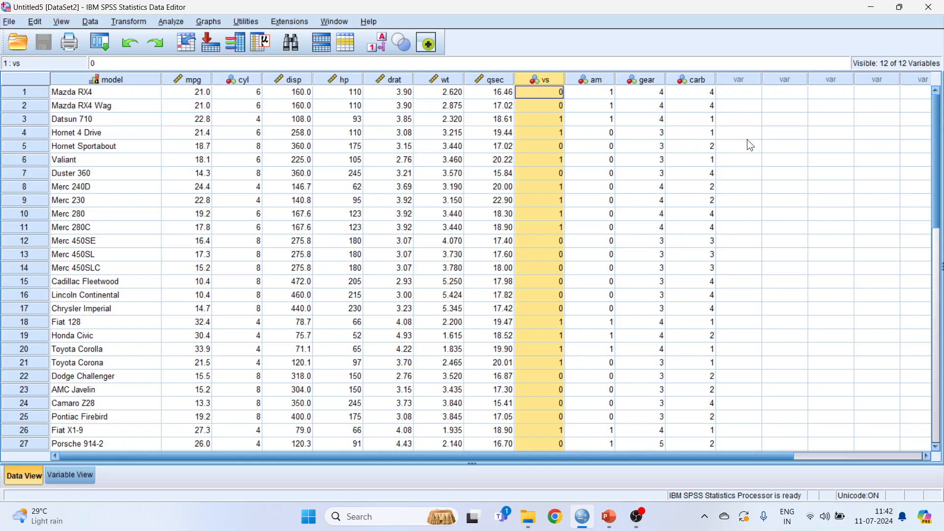
{"action": "left_click", "coordinate": [770, 153]}
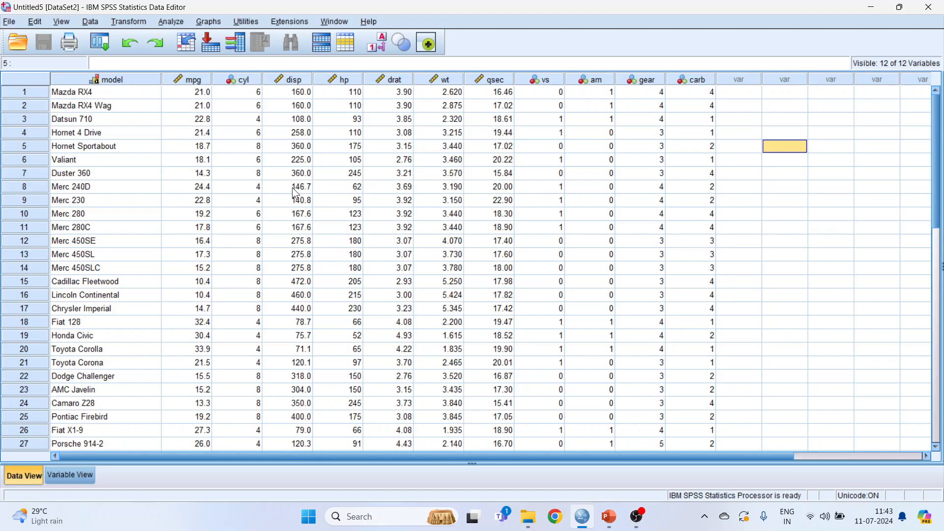
Review the numeric values in the mpg to carb columns alongside the car model names
{"action": "left_click_drag", "start_coordinate": [201, 161], "coordinate": [703, 336]}
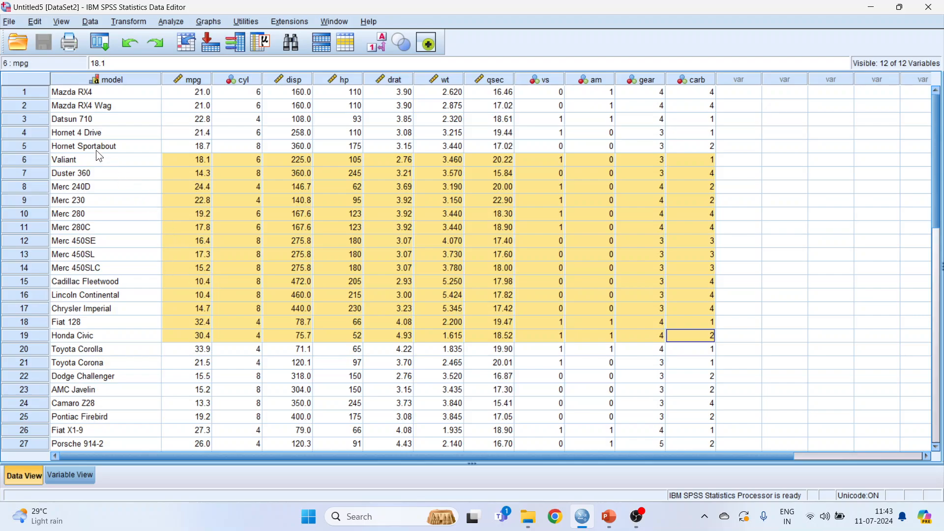
{"action": "left_click_drag", "start_coordinate": [96, 150], "coordinate": [82, 257]}
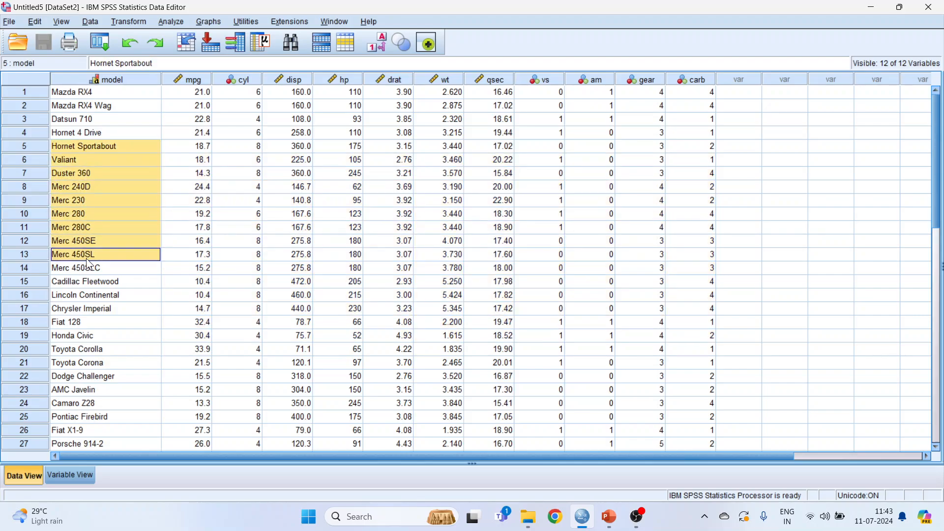
{"action": "left_click", "coordinate": [825, 188]}
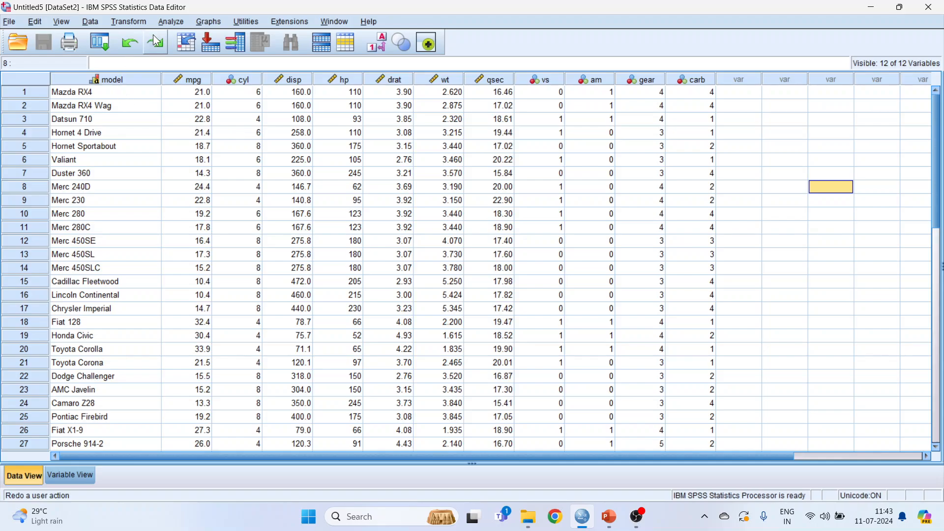
Start a Hierarchical Cluster Analysis and add mpg through carb as the analysis variables, leaving out model
{"action": "left_click", "coordinate": [168, 22]}
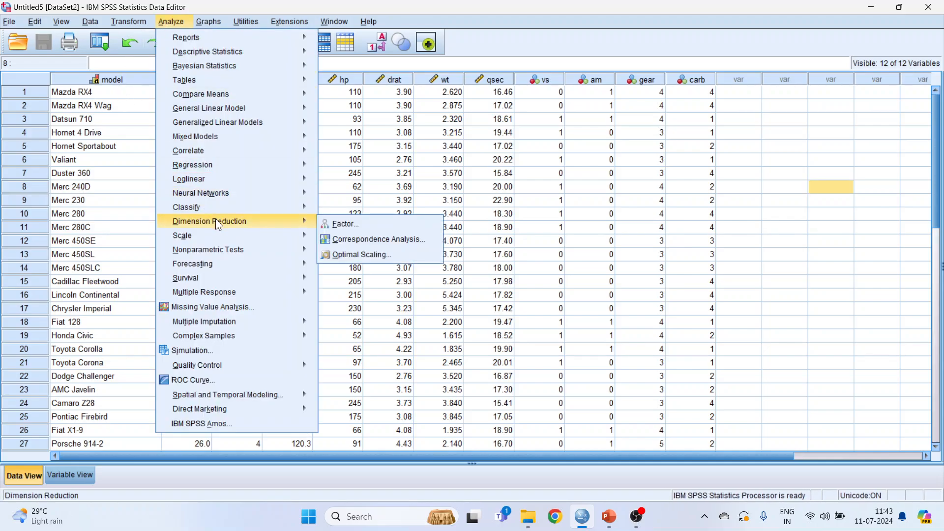
{"action": "mouse_move", "coordinate": [215, 232]}
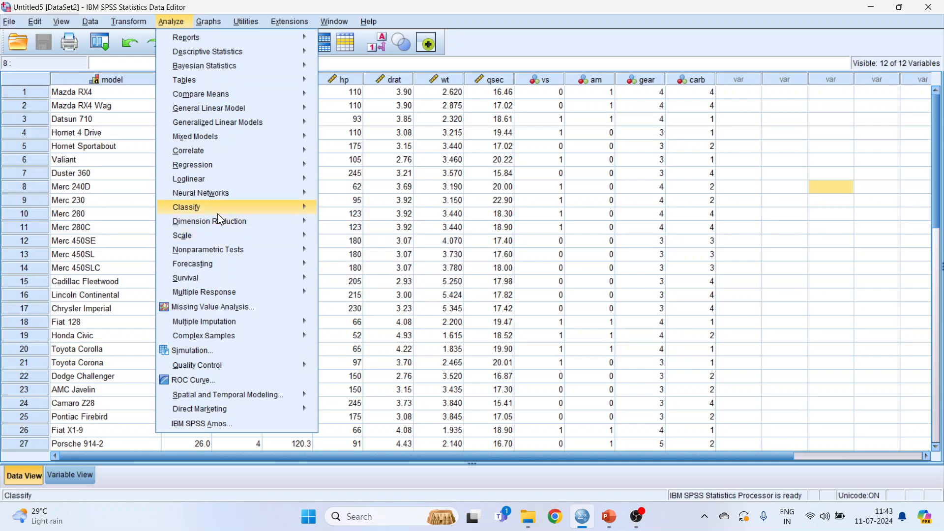
{"action": "mouse_move", "coordinate": [218, 208]}
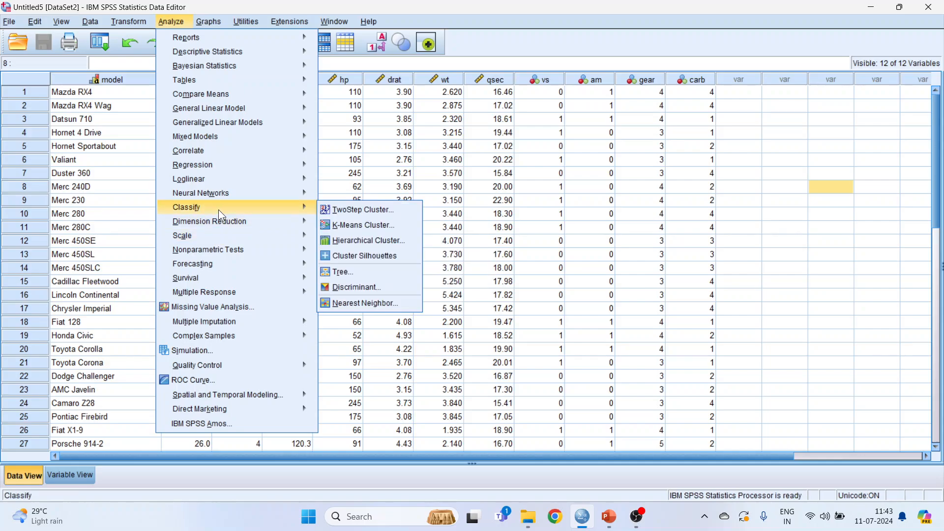
{"action": "left_click", "coordinate": [362, 242]}
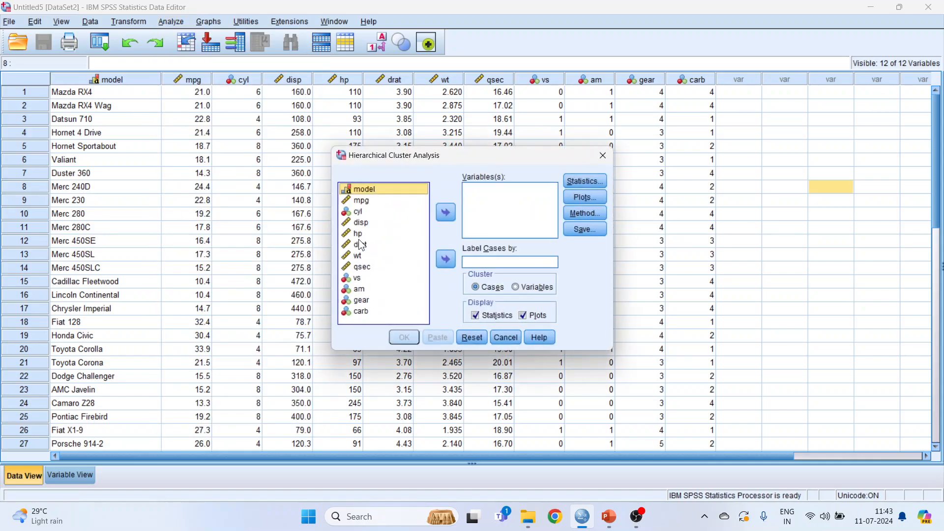
{"action": "left_click", "coordinate": [361, 201]}
{"action": "key", "text": "shift+Down"}
{"action": "key", "text": "shift+Down"}
{"action": "key", "text": "shift+Down"}
{"action": "key", "text": "shift+Down"}
{"action": "key", "text": "shift+Down"}
{"action": "key", "text": "shift+Down"}
{"action": "key", "text": "shift+Down"}
{"action": "key", "text": "shift+Down"}
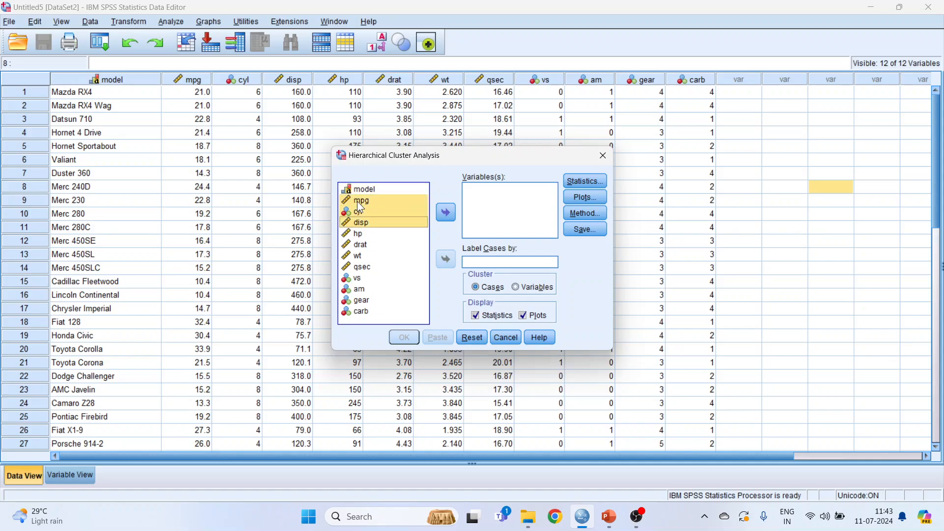
{"action": "key", "text": "shift+Down"}
{"action": "key", "text": "shift+Down"}
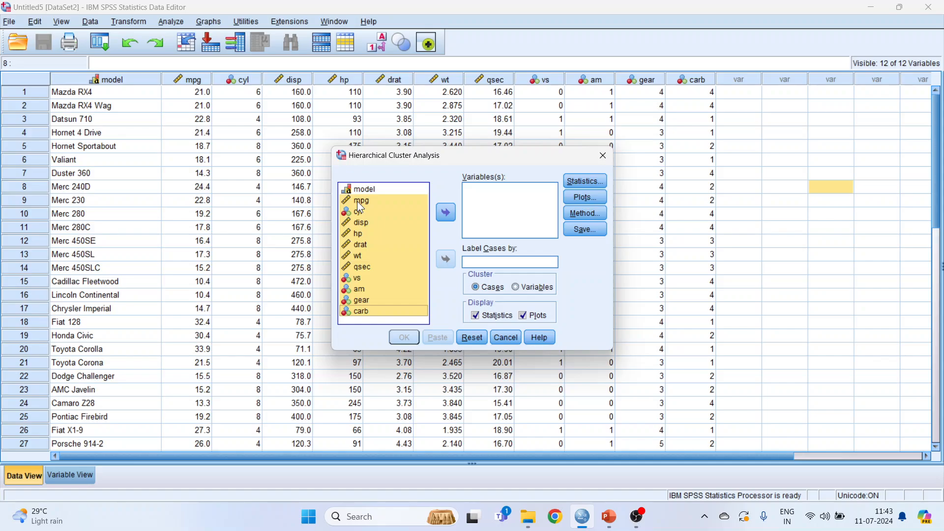
{"action": "left_click", "coordinate": [446, 212]}
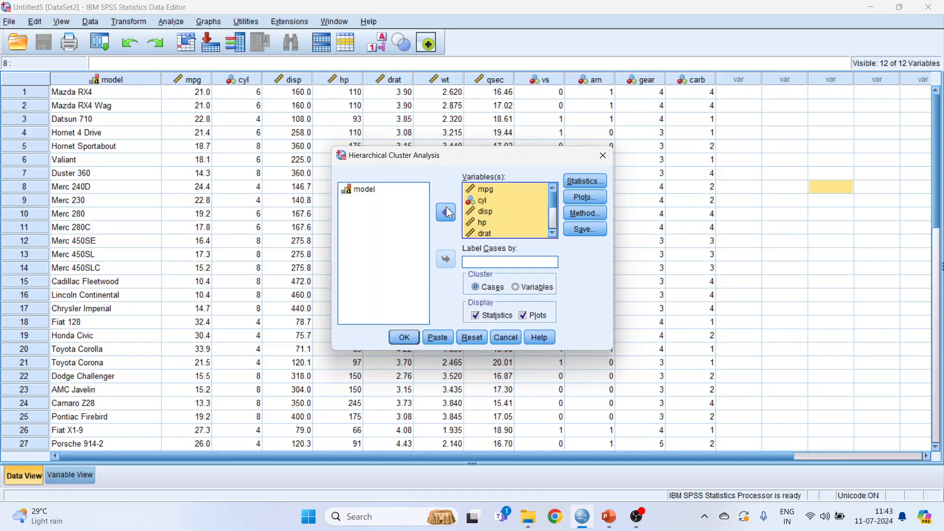
Label the cases by model and accept the statistics options with the agglomeration schedule and no cluster membership
{"action": "left_click", "coordinate": [373, 190]}
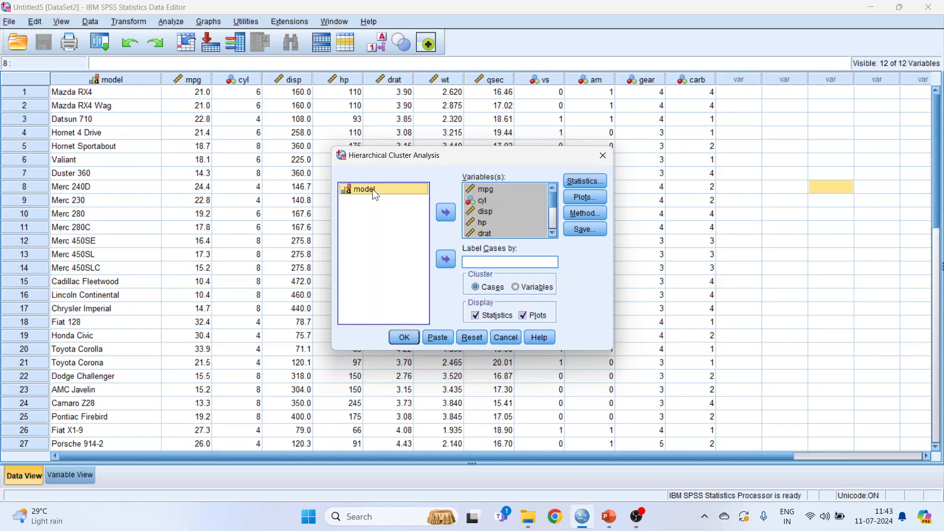
{"action": "left_click", "coordinate": [449, 263]}
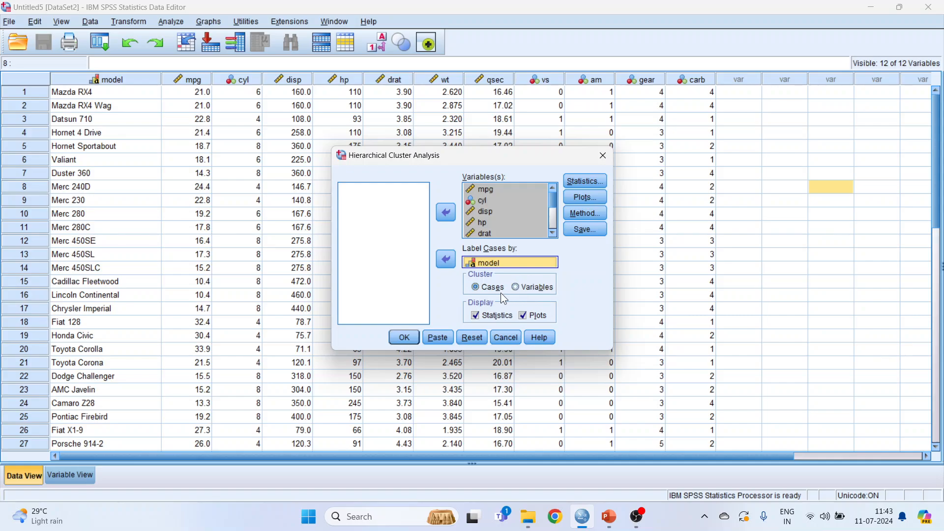
{"action": "left_click", "coordinate": [588, 181]}
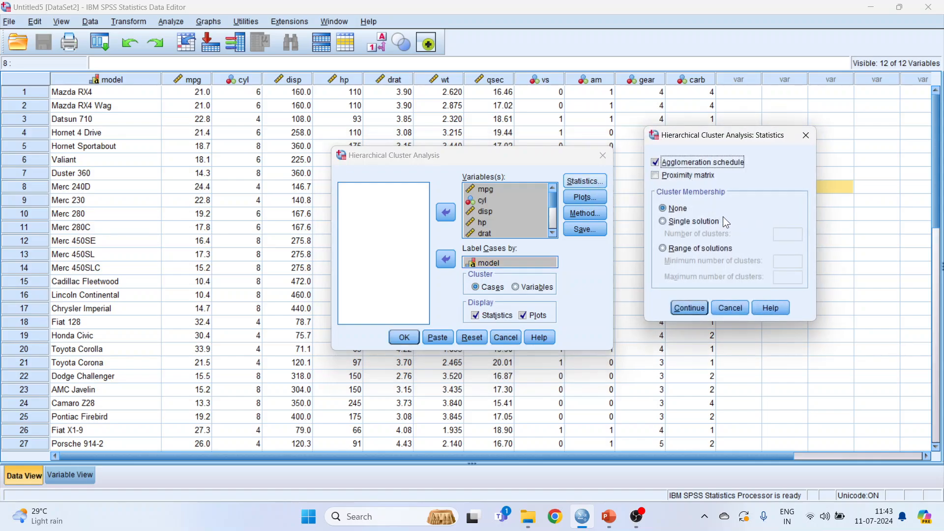
{"action": "left_click", "coordinate": [690, 309]}
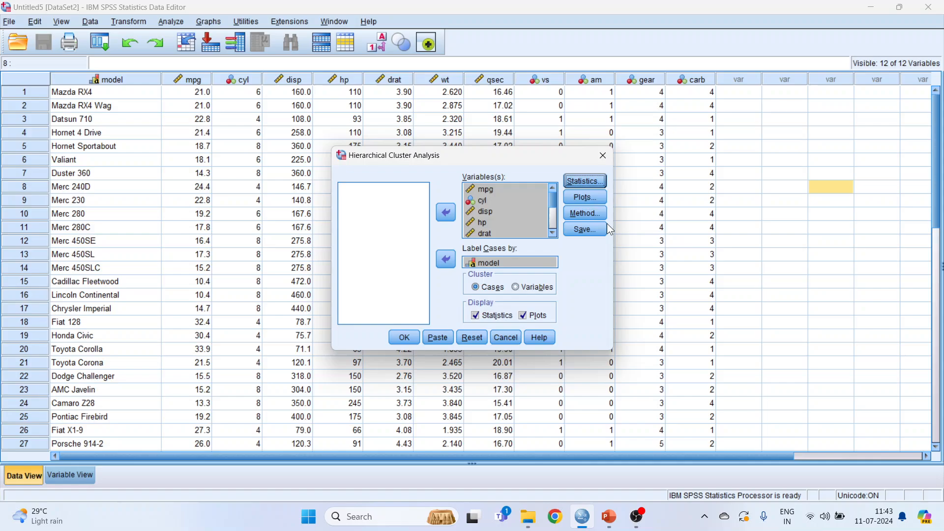
Request a dendrogram in the cluster plots and set the plot orientation to horizontal
{"action": "left_click", "coordinate": [597, 198]}
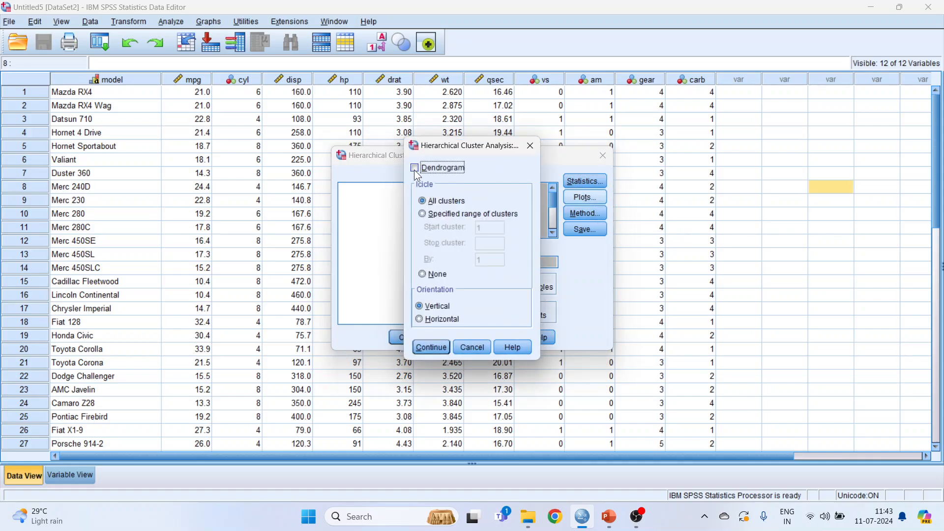
{"action": "left_click", "coordinate": [420, 319]}
{"action": "left_click", "coordinate": [440, 347]}
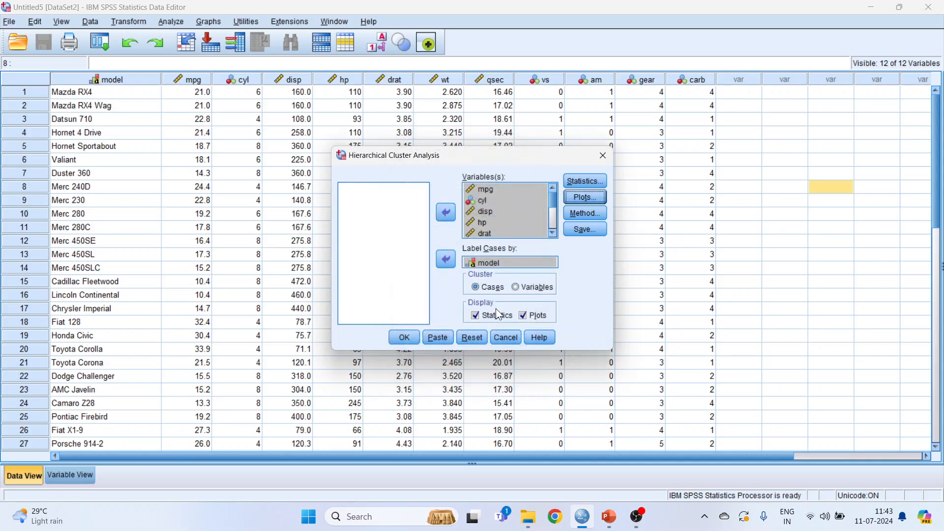
Review the available clustering methods and select Between-groups linkage as the cluster method
{"action": "left_click", "coordinate": [584, 214]}
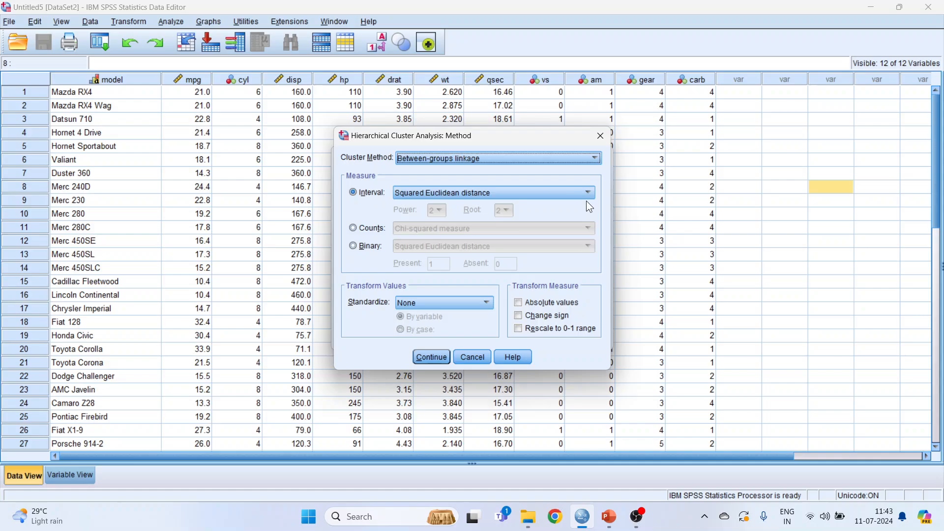
{"action": "left_click", "coordinate": [596, 158]}
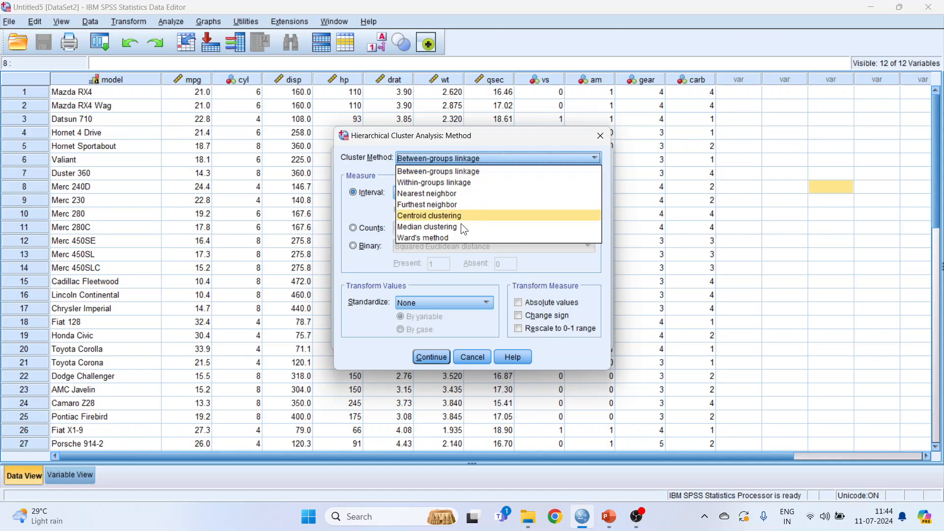
{"action": "left_click", "coordinate": [489, 163]}
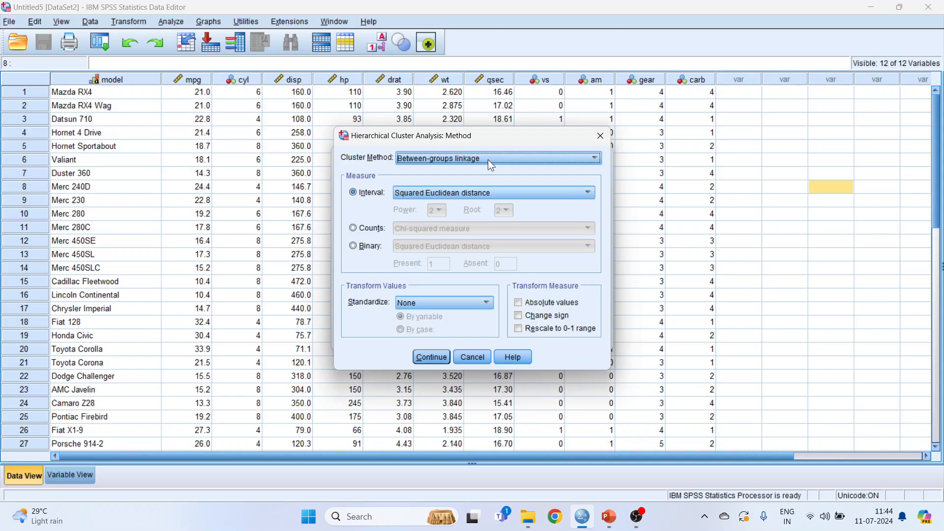
{"action": "left_click", "coordinate": [491, 159]}
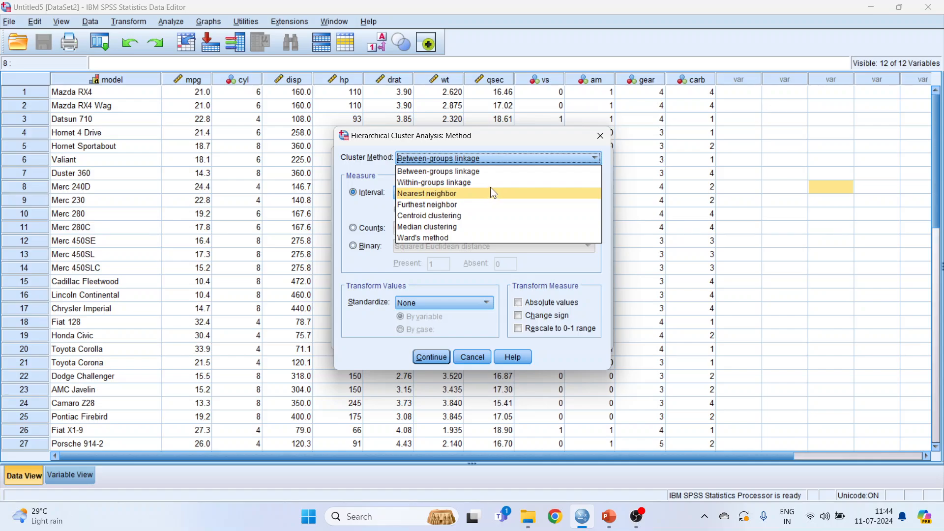
{"action": "left_click", "coordinate": [521, 171]}
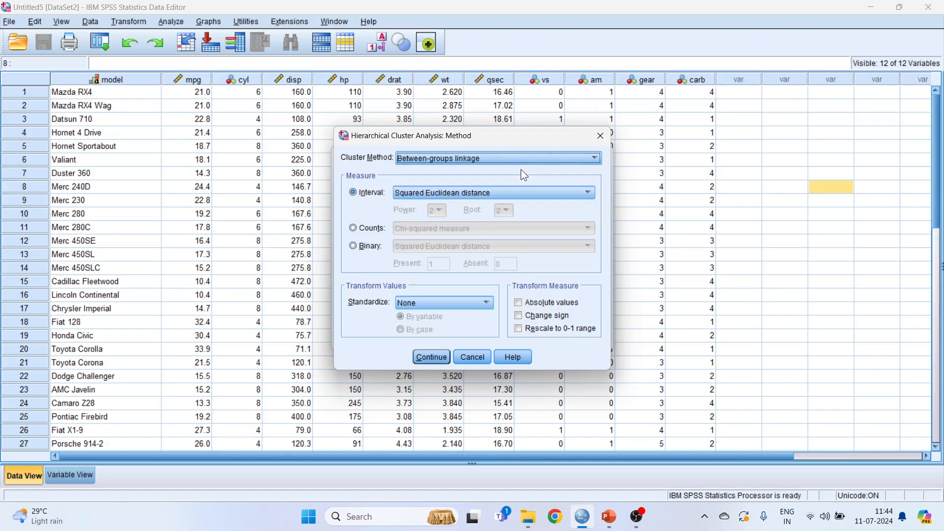
Check the standardization options, leave Standardize at None, and accept the method settings with Between-groups linkage and Squared Euclidean distance
{"action": "left_click", "coordinate": [489, 305]}
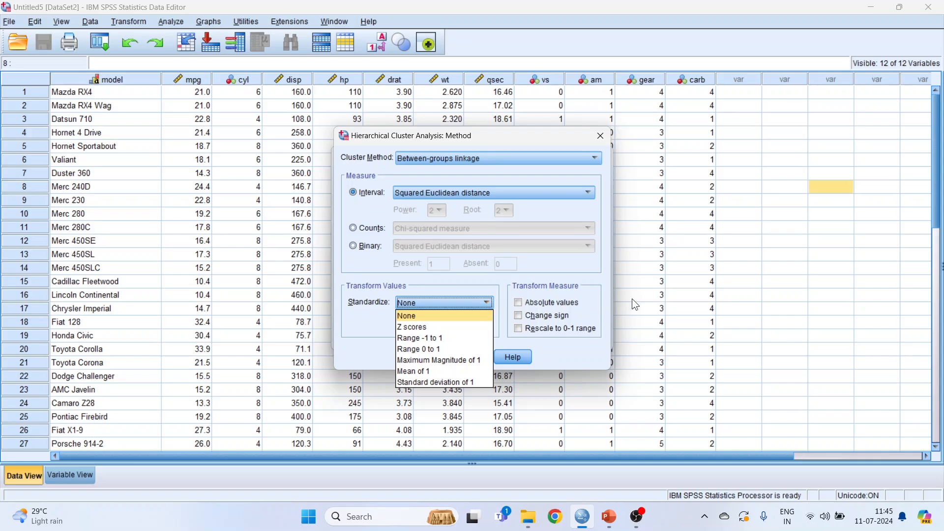
{"action": "left_click", "coordinate": [501, 338]}
{"action": "left_click_drag", "start_coordinate": [432, 143], "coordinate": [641, 226]}
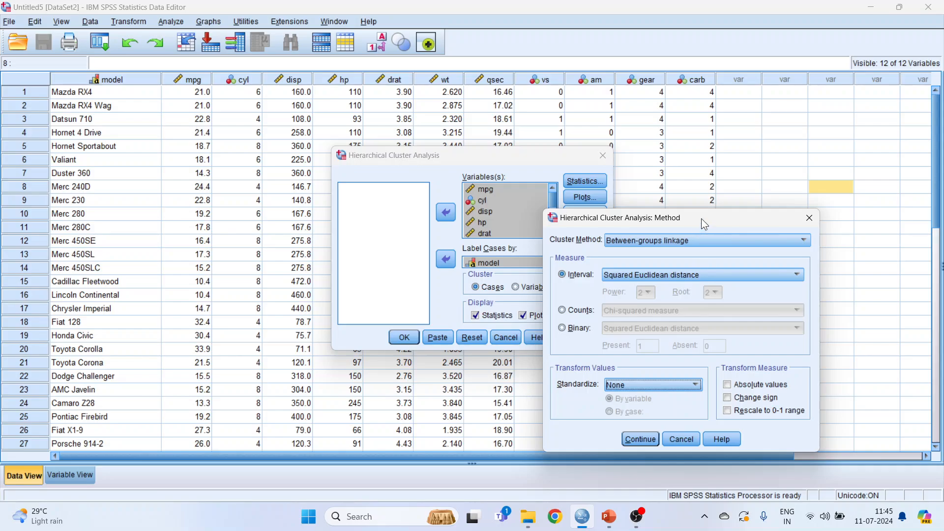
{"action": "left_click_drag", "start_coordinate": [701, 219], "coordinate": [476, 107]}
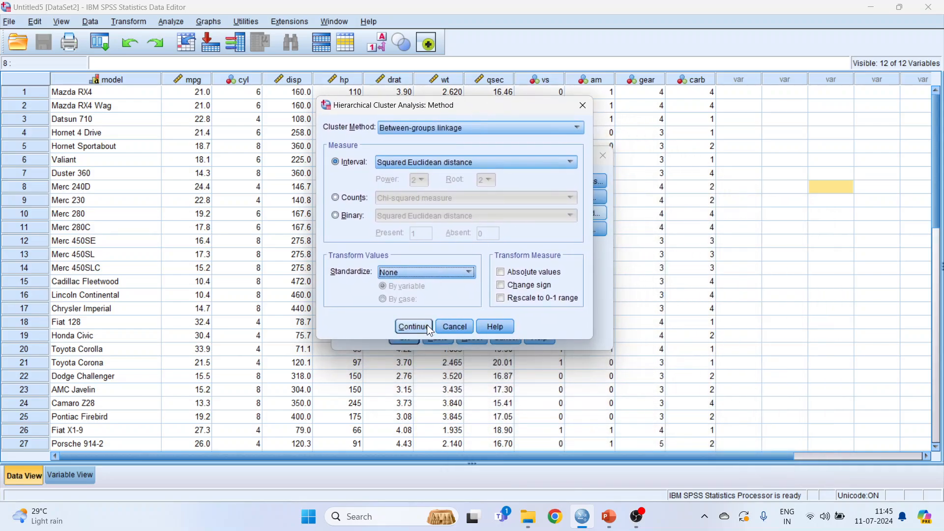
{"action": "left_click", "coordinate": [414, 326]}
Accept the save options with cluster membership set to None and run the hierarchical cluster analysis
{"action": "left_click", "coordinate": [586, 230]}
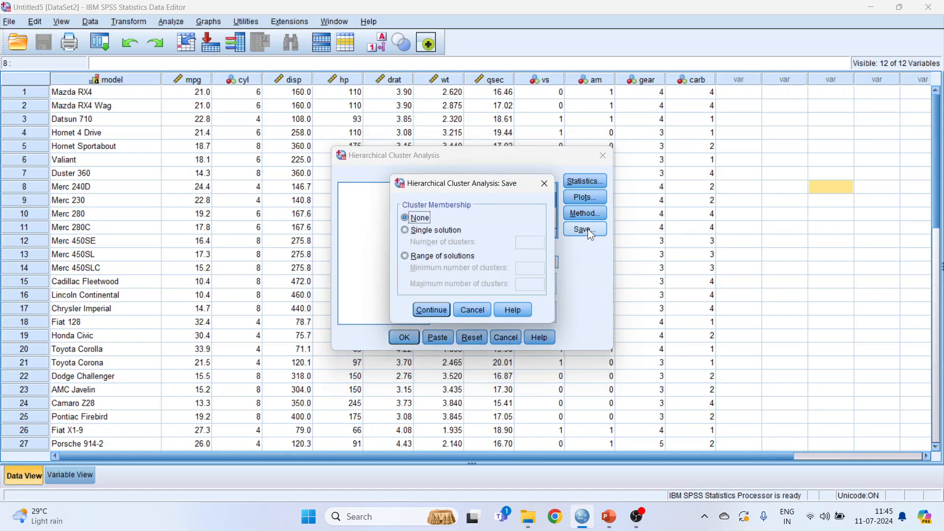
{"action": "left_click", "coordinate": [446, 310]}
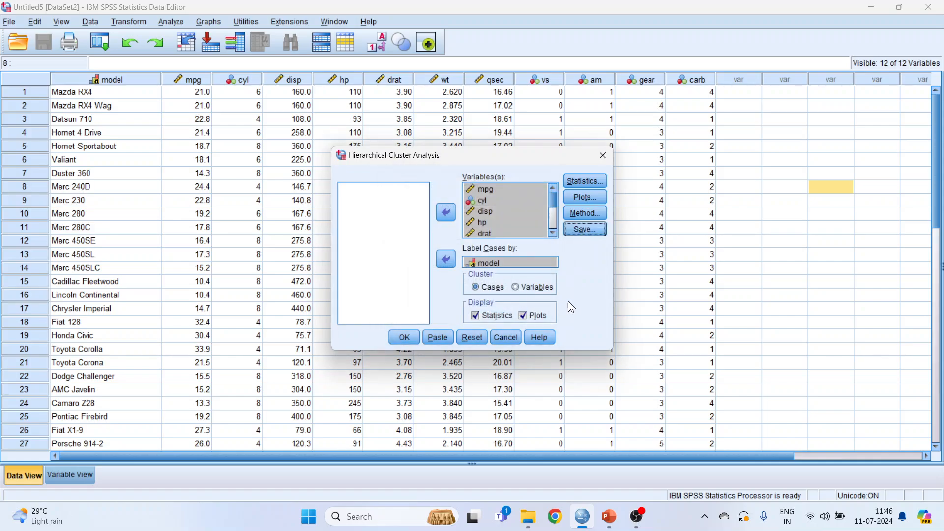
{"action": "left_click", "coordinate": [405, 338]}
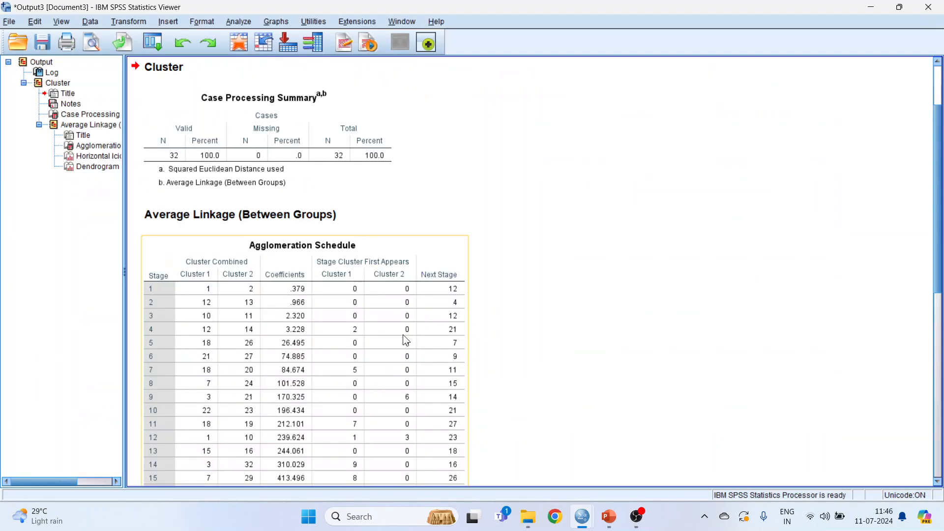
Examine the agglomeration schedule in the output, following the combined clusters and coefficients from the first to the last stage
{"action": "scroll", "coordinate": [578, 241], "scroll_direction": "down", "scroll_amount": 3}
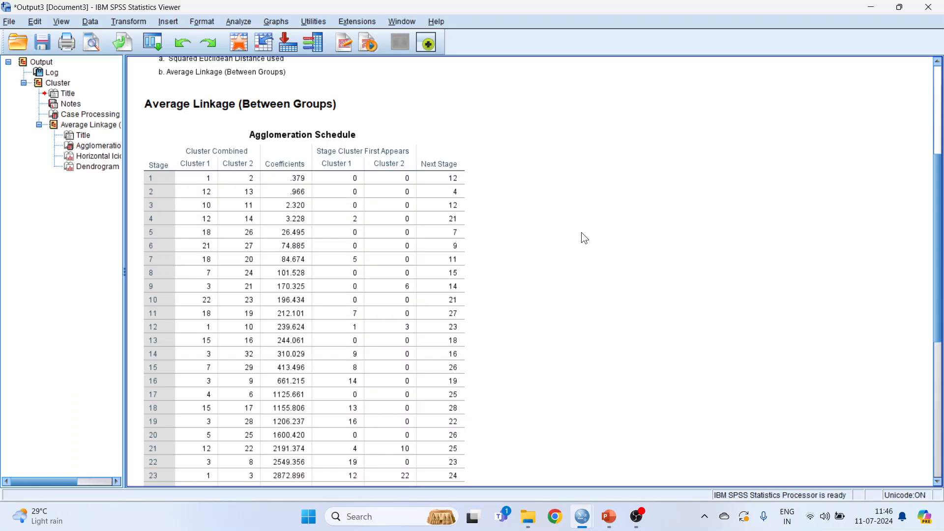
{"action": "scroll", "coordinate": [582, 232], "scroll_direction": "down", "scroll_amount": 2}
{"action": "left_click", "coordinate": [220, 169]}
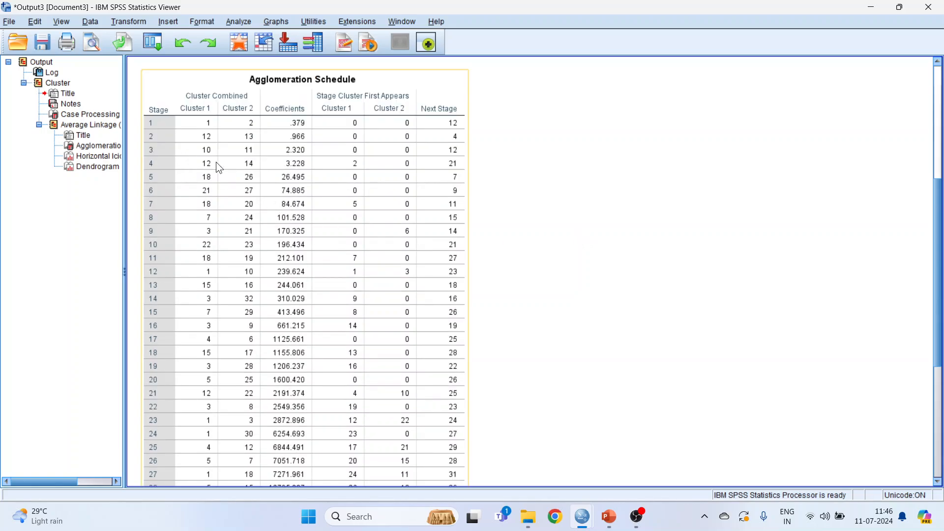
{"action": "scroll", "coordinate": [219, 164], "scroll_direction": "down", "scroll_amount": 3}
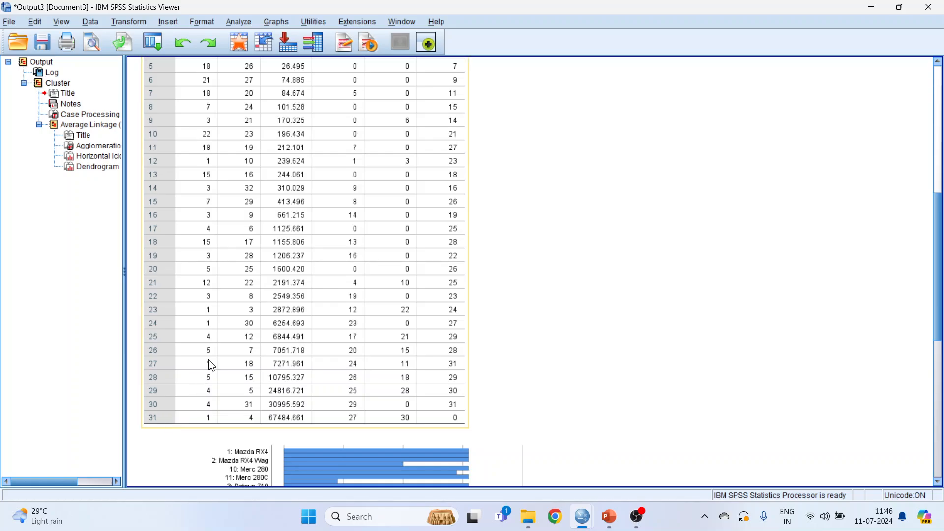
{"action": "scroll", "coordinate": [210, 362], "scroll_direction": "up", "scroll_amount": 3}
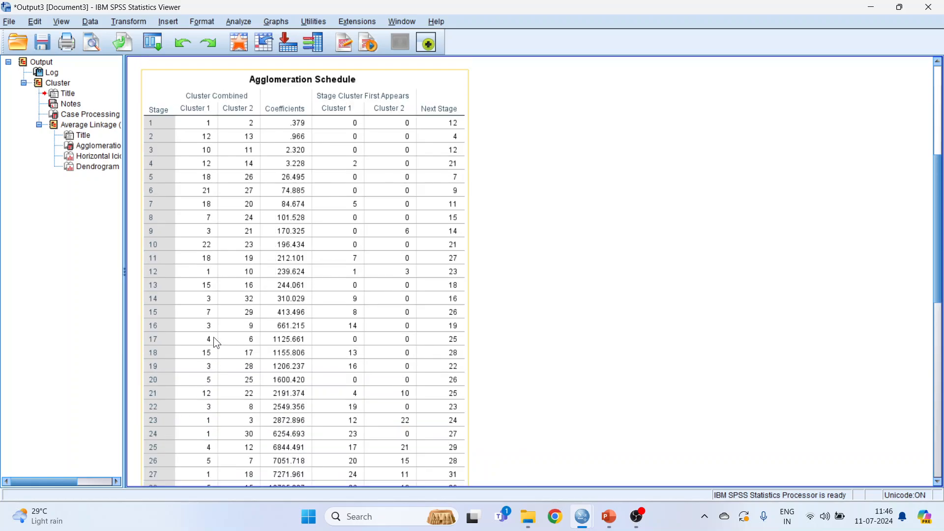
{"action": "left_click", "coordinate": [205, 126]}
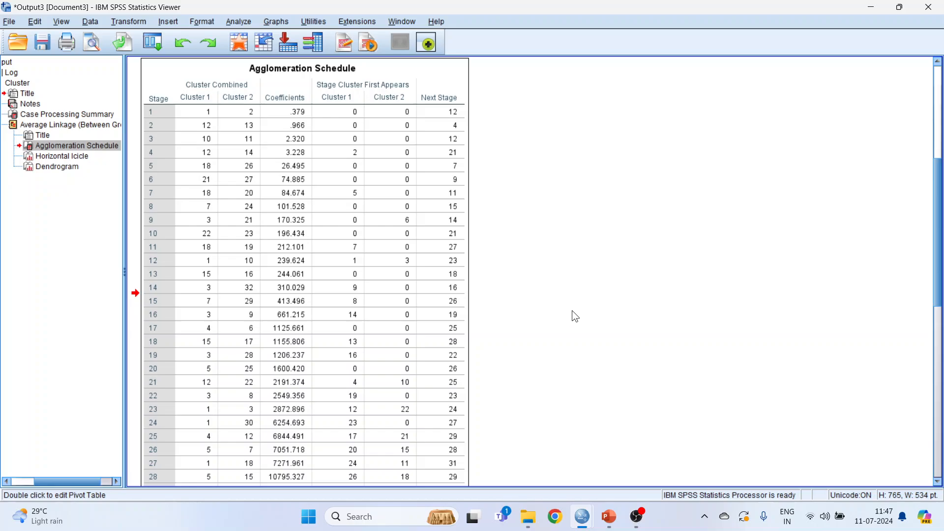
Open the dendrogram in the Chart Editor, inspect its chart size properties, and close the editor without changes
{"action": "scroll", "coordinate": [577, 300], "scroll_direction": "down", "scroll_amount": 10}
{"action": "scroll", "coordinate": [575, 297], "scroll_direction": "down", "scroll_amount": 8}
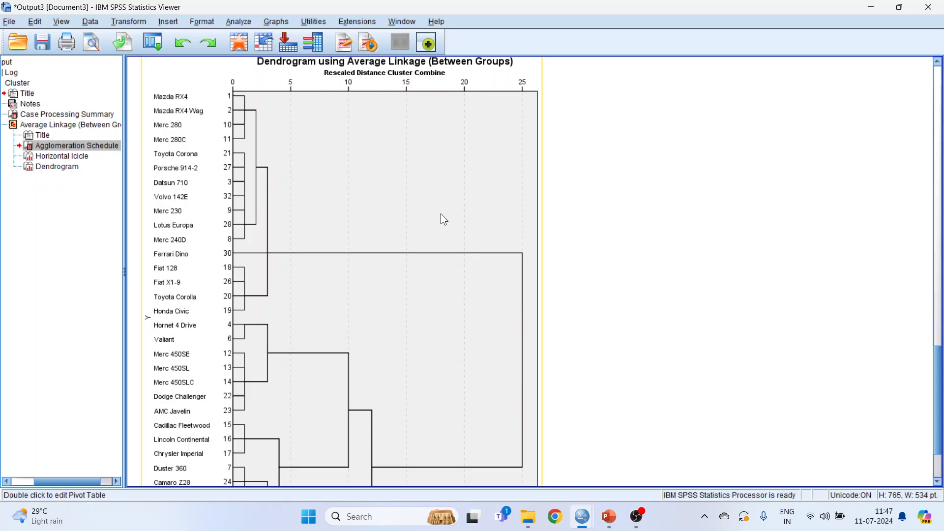
{"action": "double_click", "coordinate": [390, 194]}
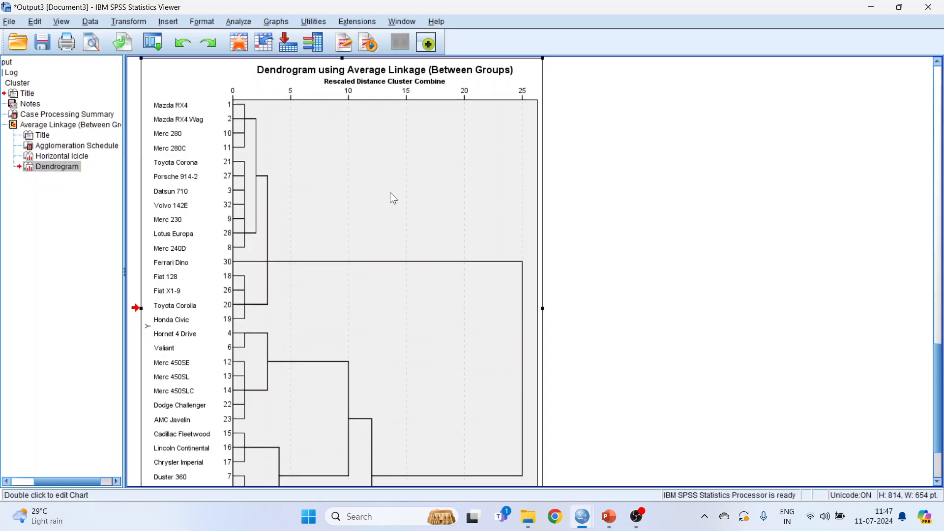
{"action": "left_click_drag", "start_coordinate": [278, 88], "coordinate": [420, 54]}
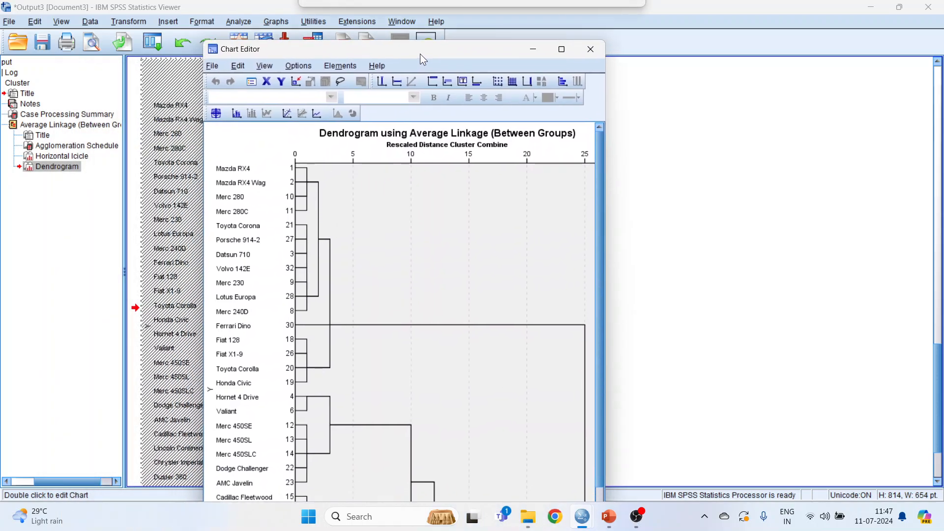
{"action": "double_click", "coordinate": [390, 224]}
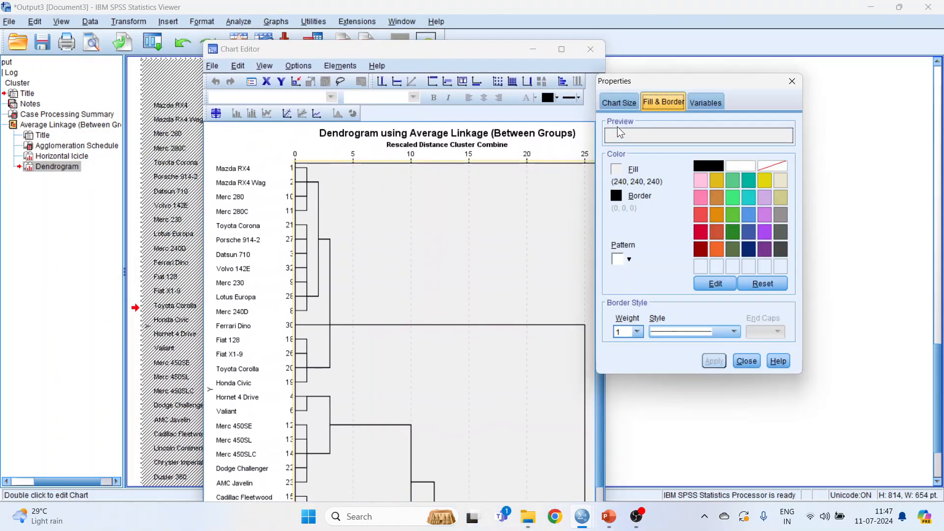
{"action": "left_click", "coordinate": [619, 103]}
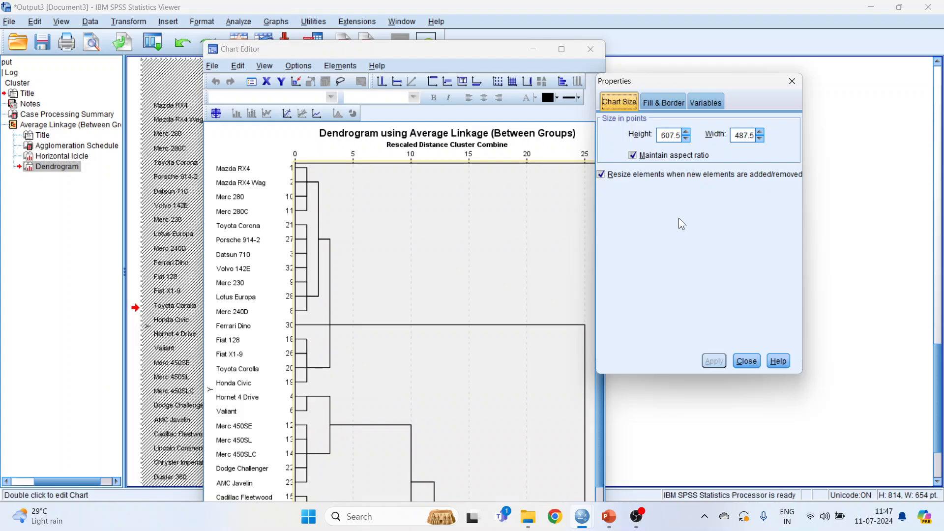
{"action": "left_click", "coordinate": [746, 361]}
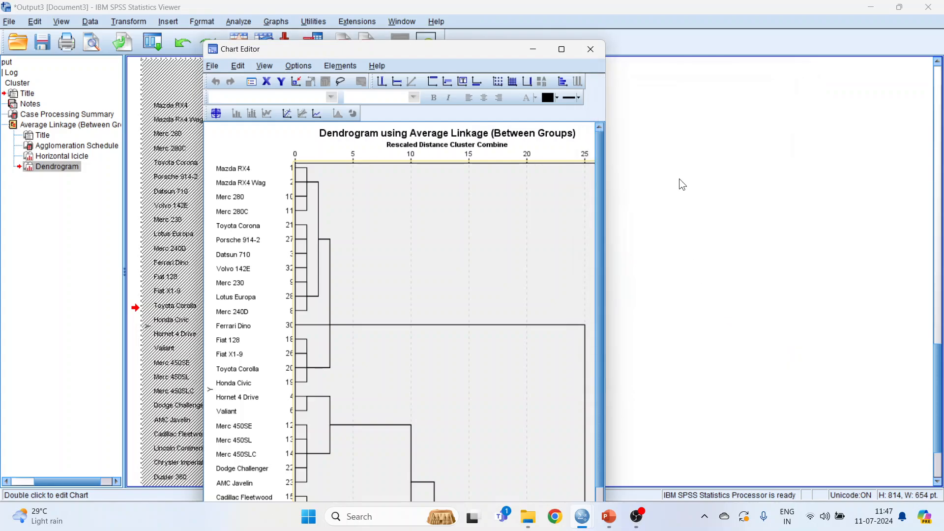
{"action": "left_click", "coordinate": [591, 50]}
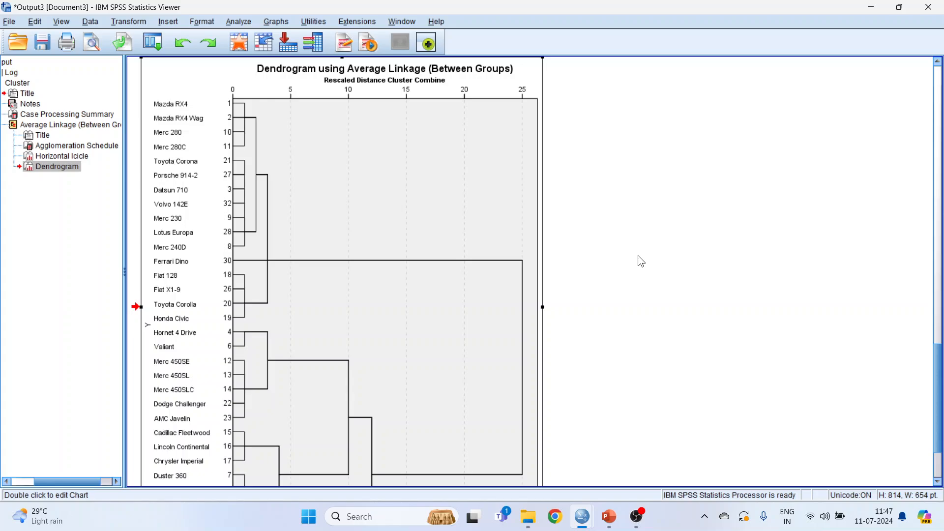
Switch to PowerPoint, present the dendrogram on slide 28, and advance to the version with the clusters outlined in red
{"action": "left_click", "coordinate": [610, 517]}
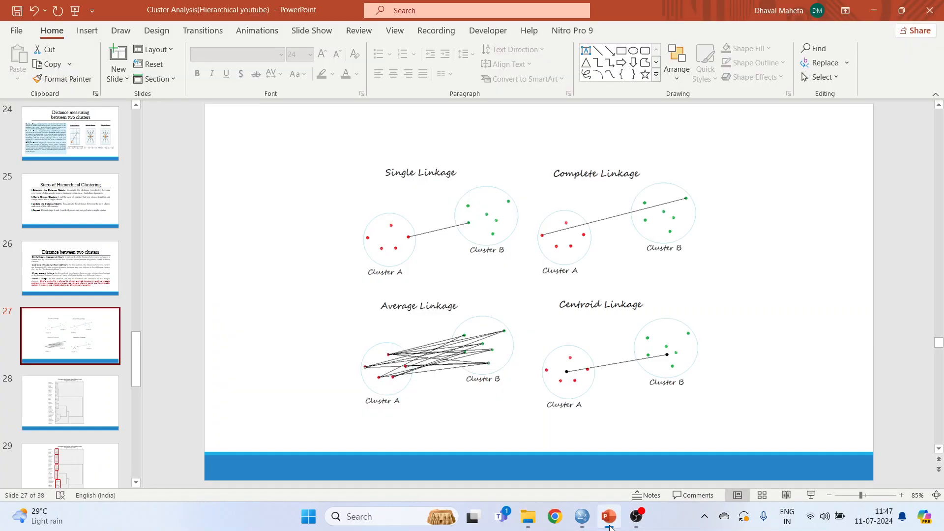
{"action": "left_click", "coordinate": [90, 416]}
{"action": "left_click", "coordinate": [812, 495]}
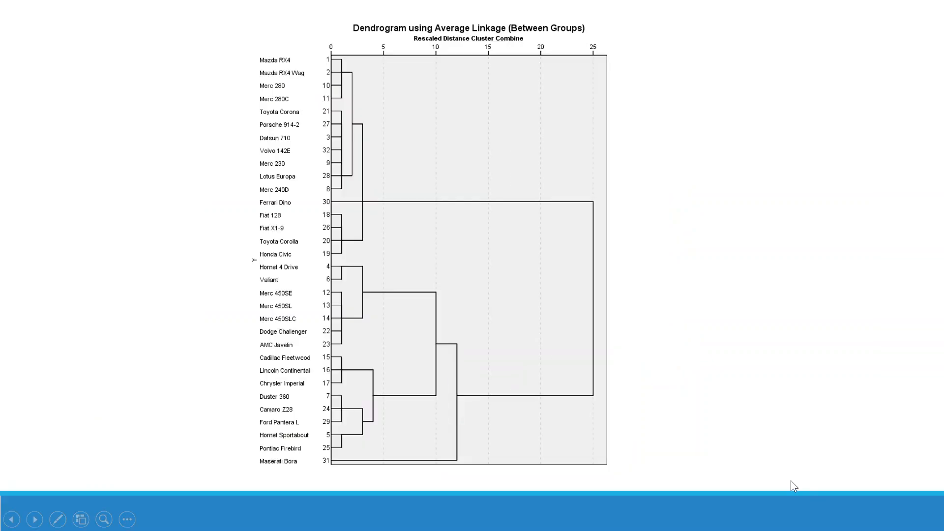
{"action": "left_click", "coordinate": [786, 460]}
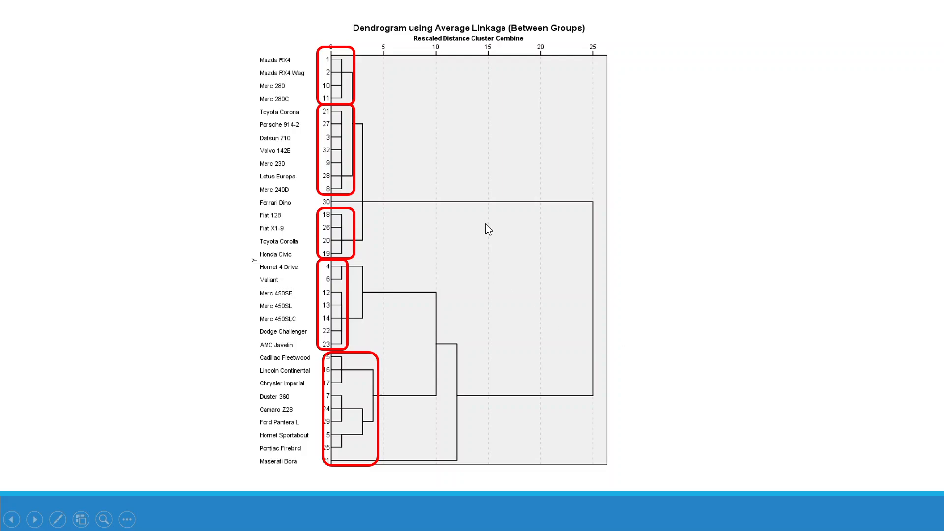